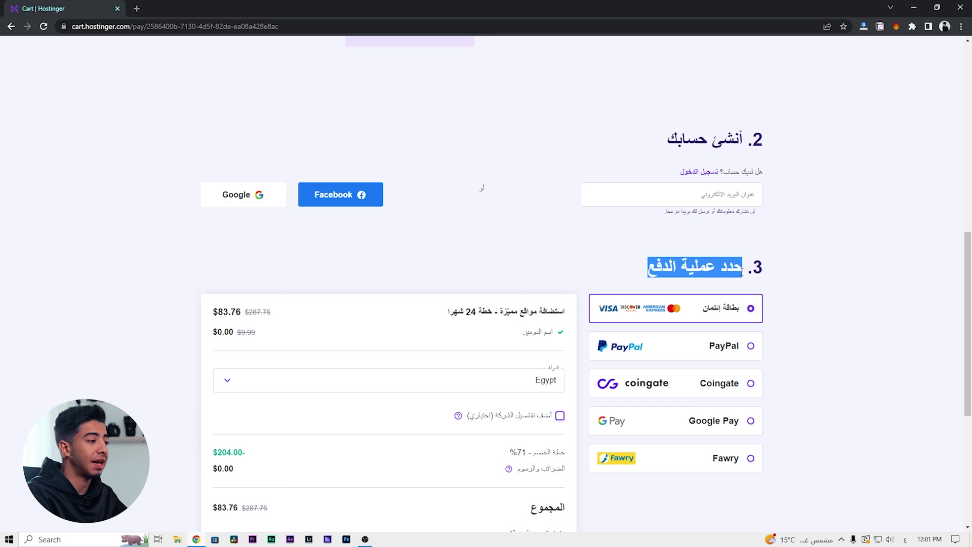
- Switch the payment method to PayPal and back to credit card
click(821, 251)
scroll(822, 252, down, 2)
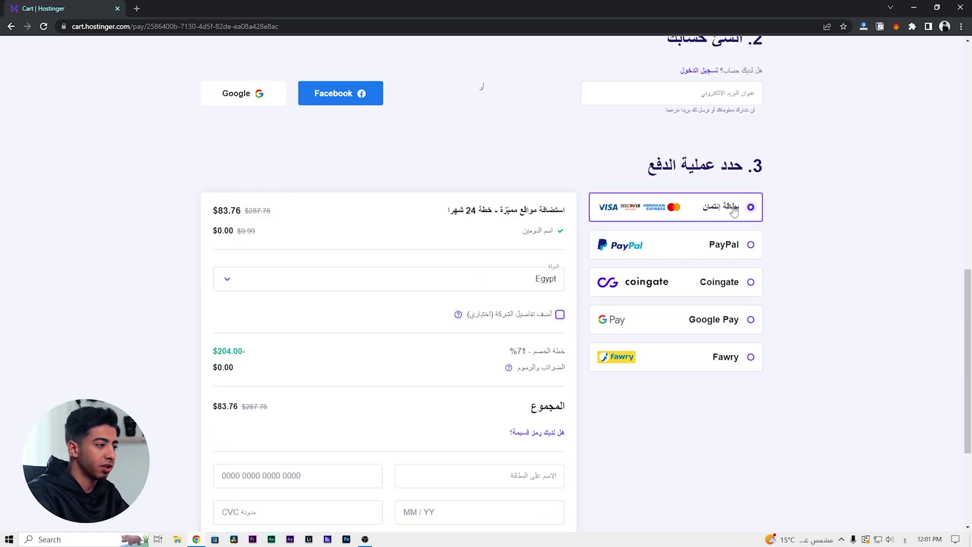
click(725, 244)
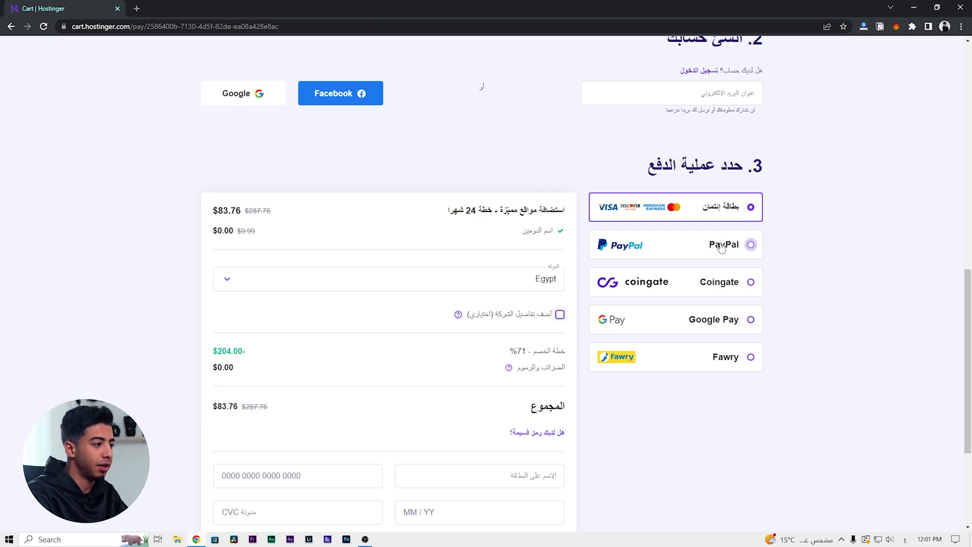
scroll(714, 286, down, 2)
scroll(708, 264, up, 2)
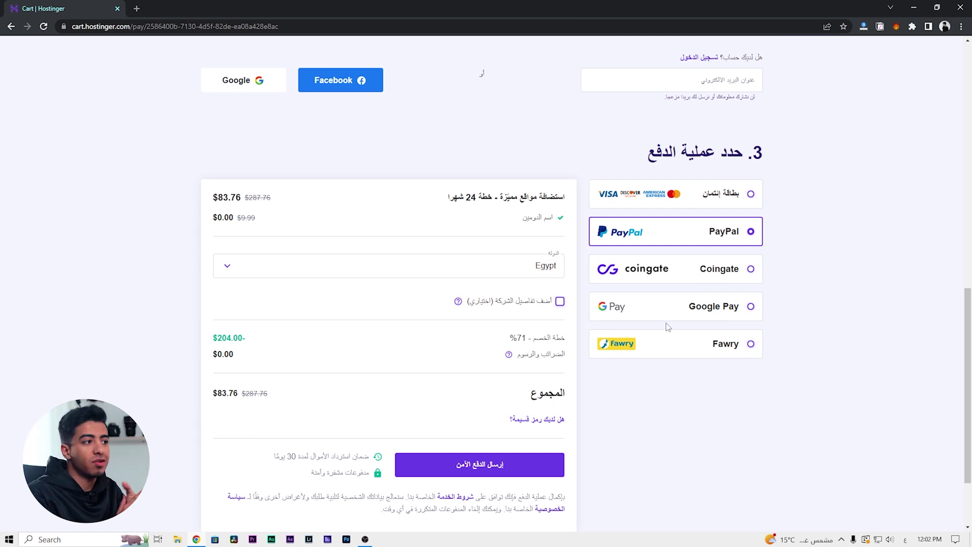
click(675, 193)
scroll(375, 184, down, 1)
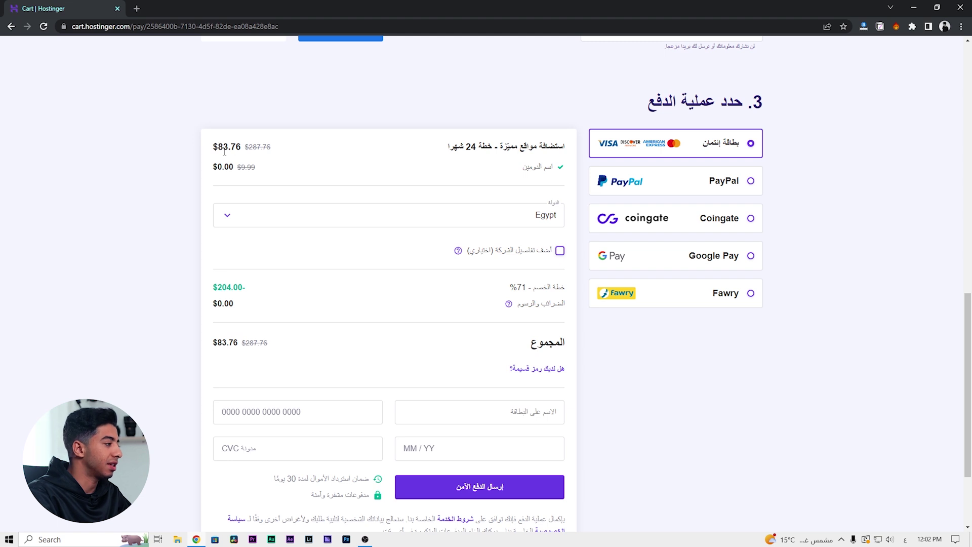
- Examine the discounted and original prices of the hosting plan and the domain in the order summary
drag(220, 150, 228, 147)
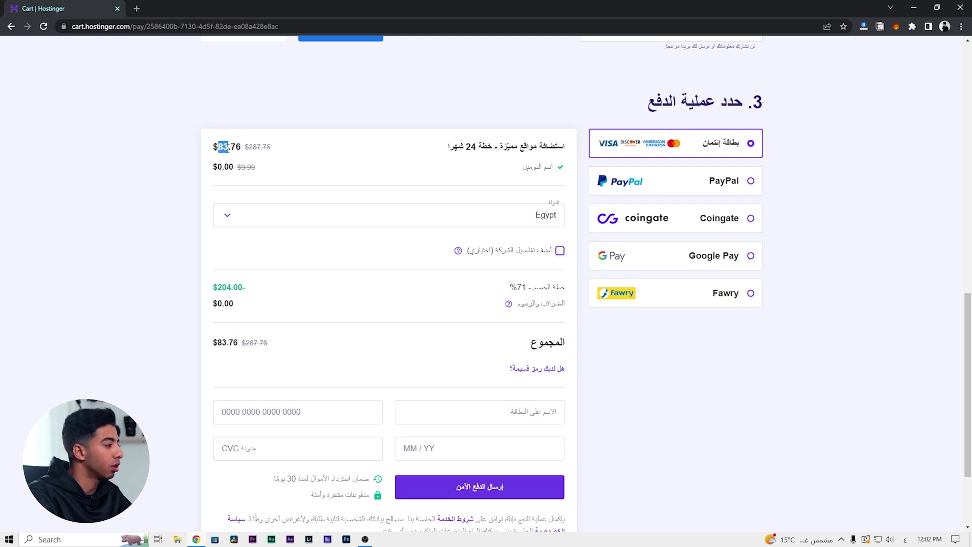
drag(250, 150, 257, 149)
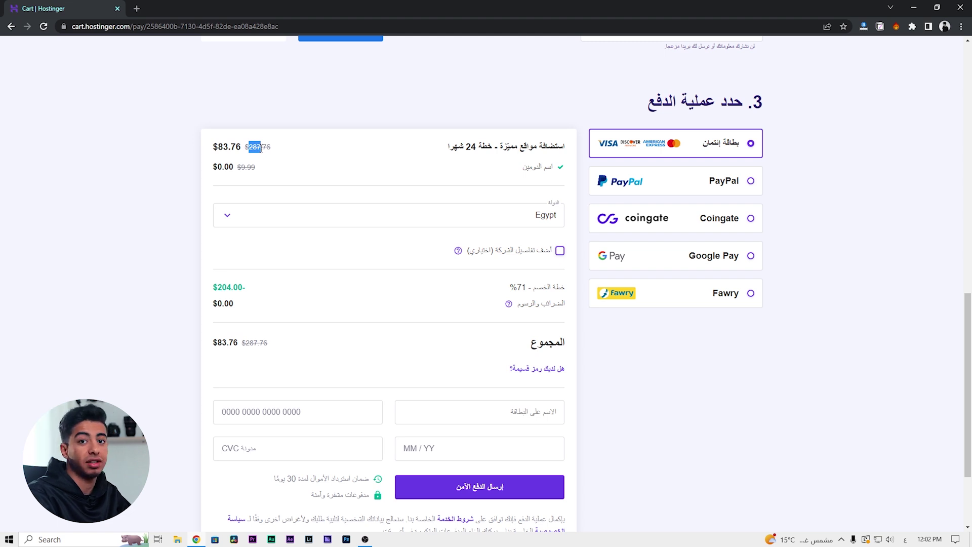
drag(237, 168, 258, 170)
click(219, 167)
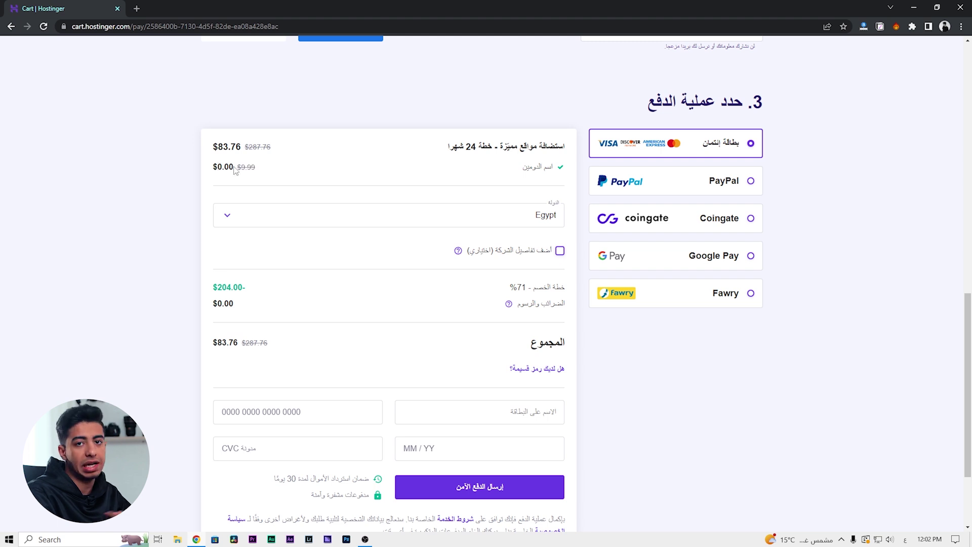
scroll(282, 249, up, 1)
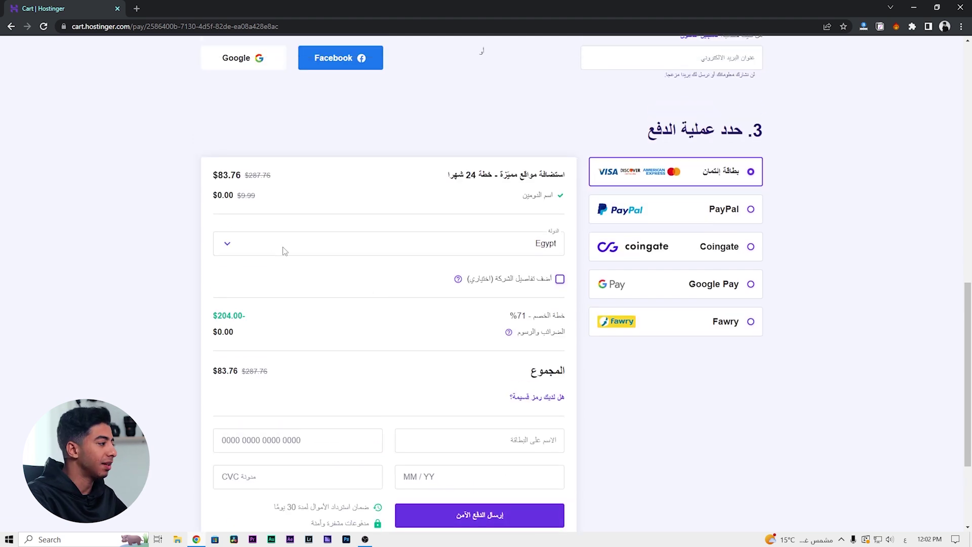
scroll(293, 243, down, 2)
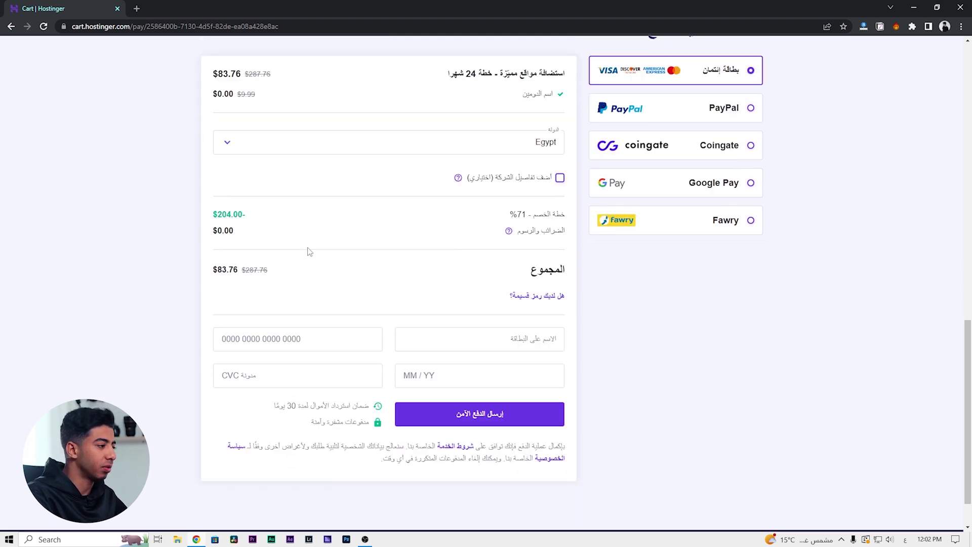
- Fill in the cardholder's name, card number, expiry date and CVC, and submit the secure payment
click(436, 337)
click(413, 382)
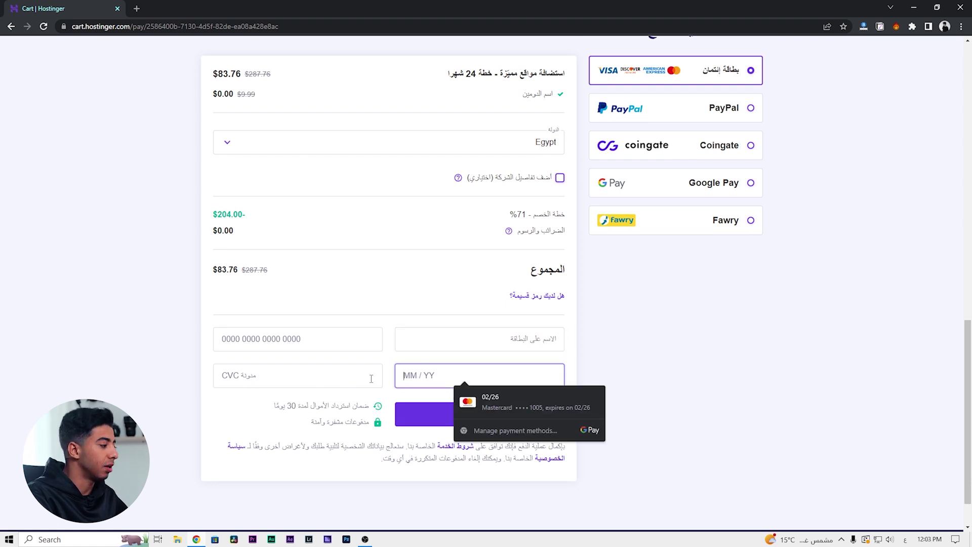
click(328, 378)
click(311, 344)
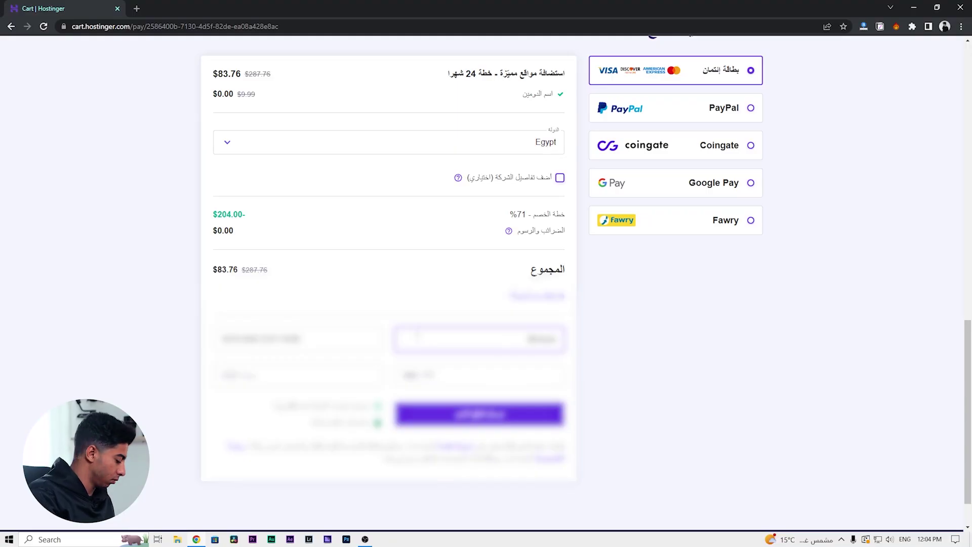
click(463, 378)
click(481, 405)
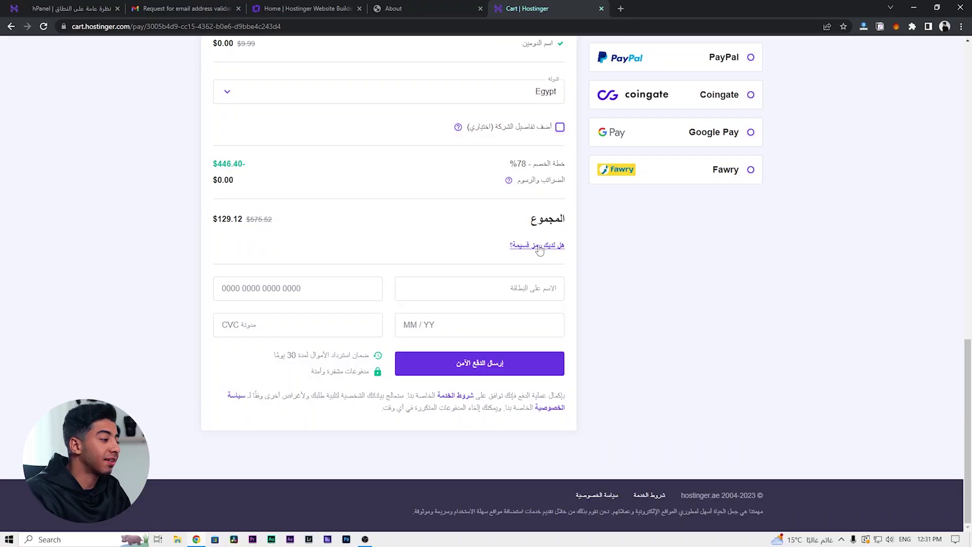
- Enter the discount coupon code for the hosting order and apply it
click(537, 245)
click(544, 278)
text(MUHA)
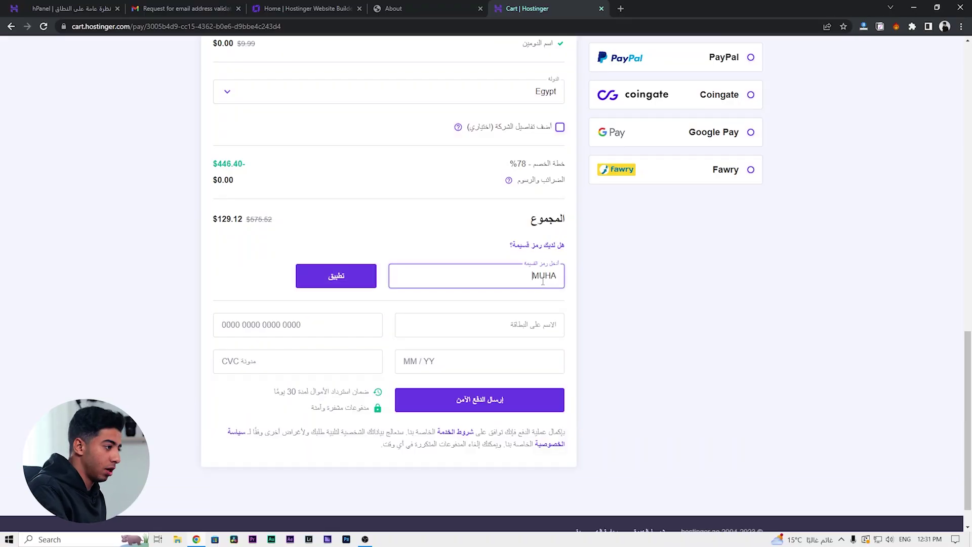
text(MADADEL)
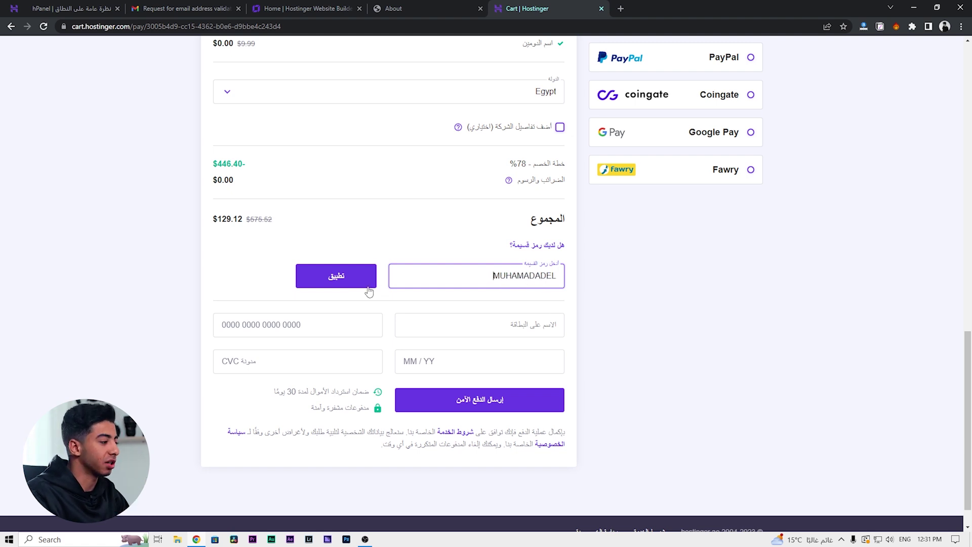
click(345, 277)
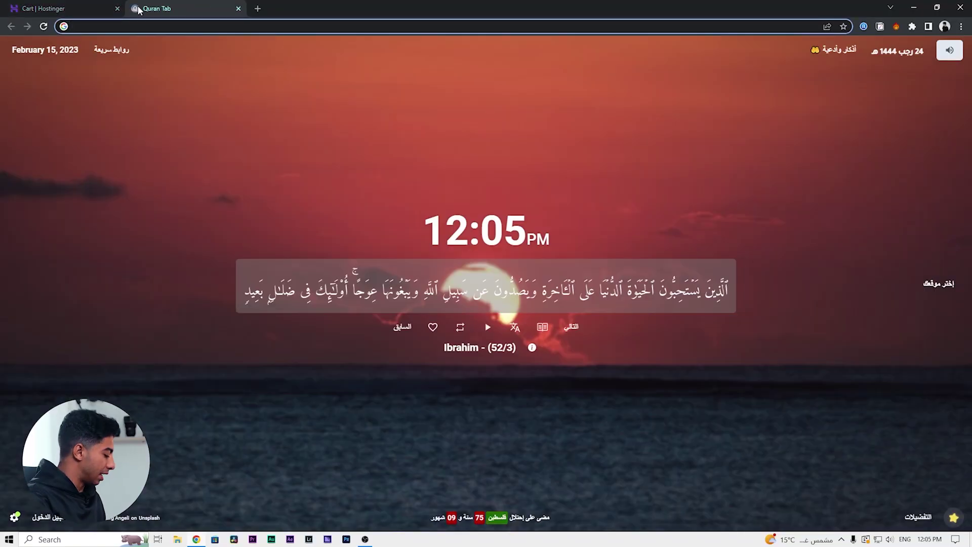
- Go to Gmail and view Hostinger's "Verify your email address" message
text(gmail)
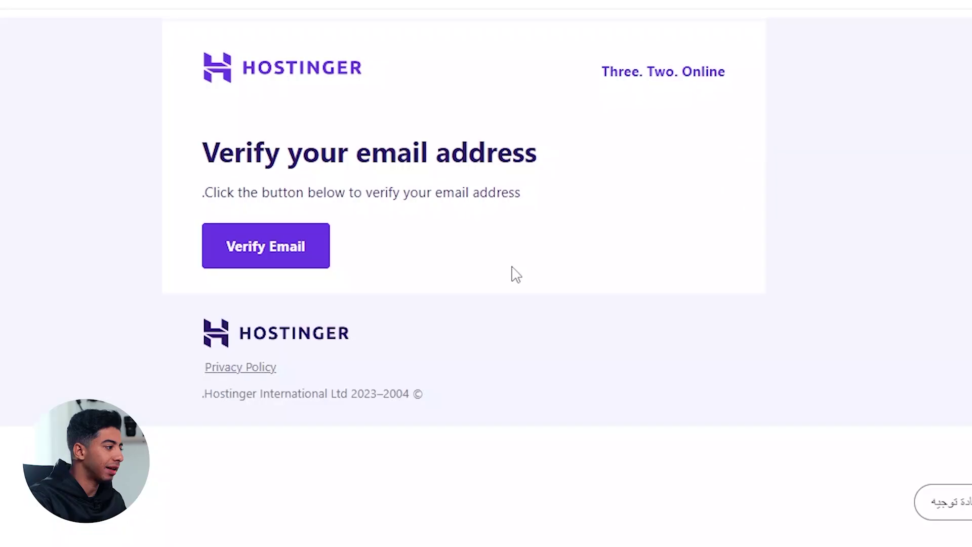
drag(203, 155, 537, 145)
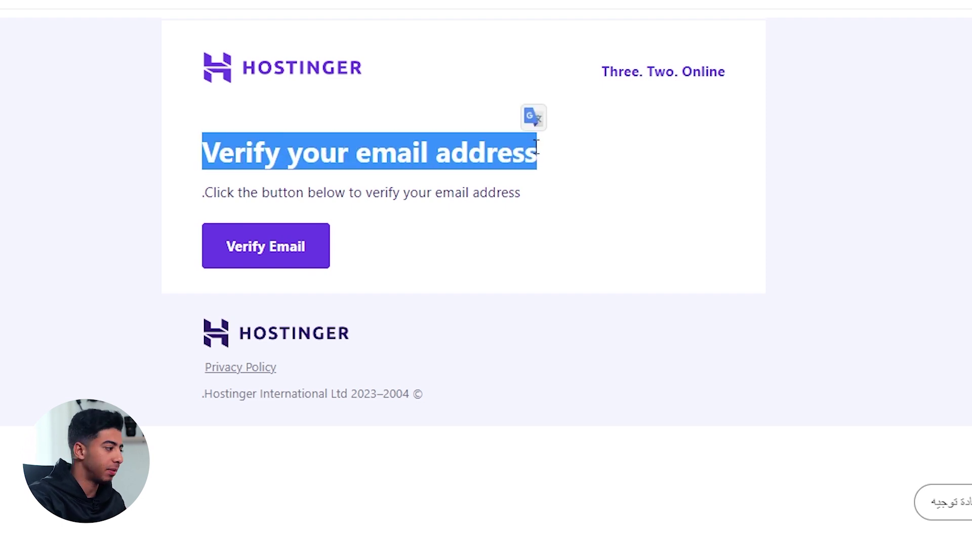
click(561, 163)
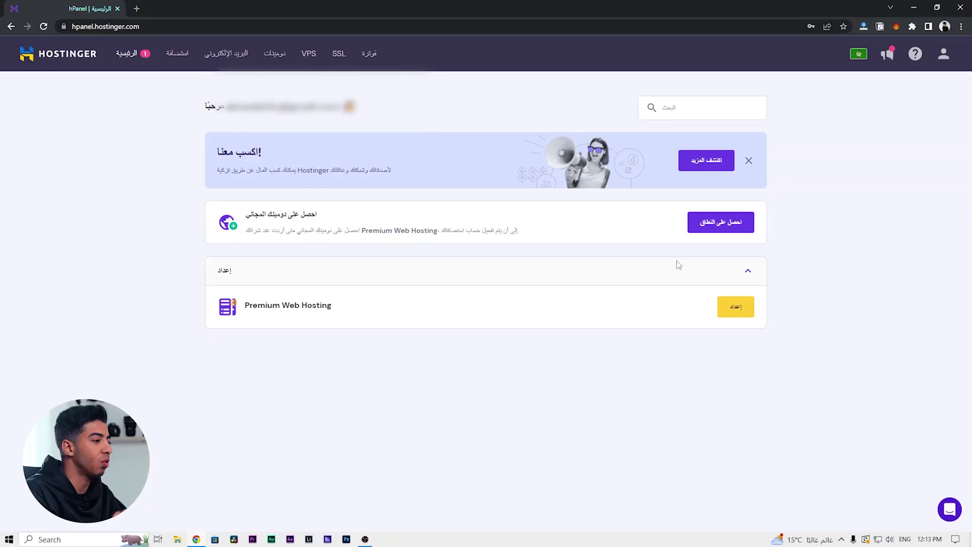
- Start claiming the free domain, entering the owner's full name as the domain name with the .com extension
click(724, 229)
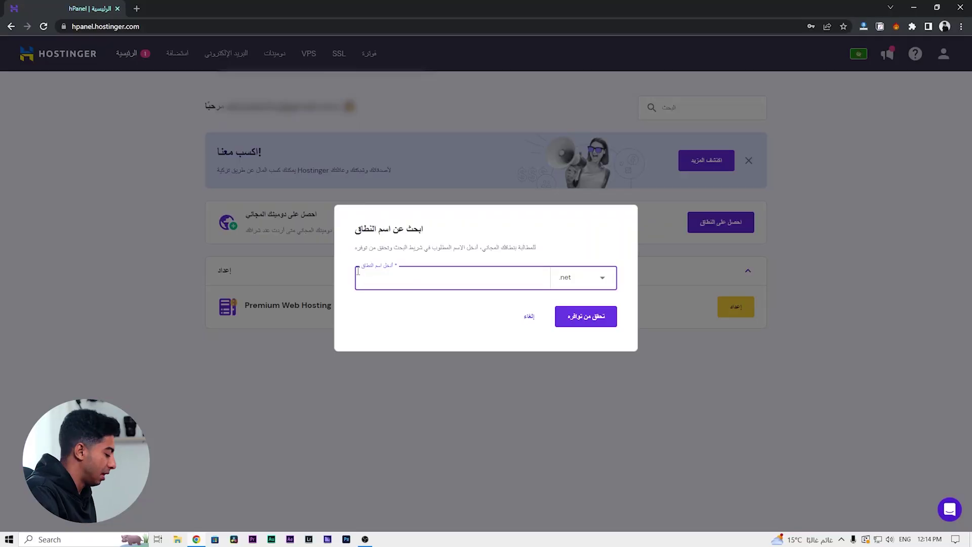
text(uham)
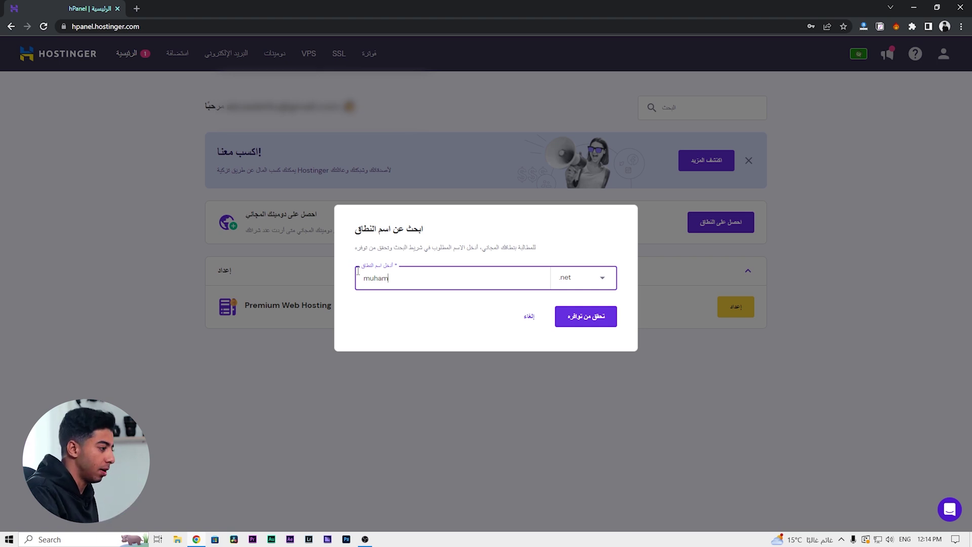
text(ed)
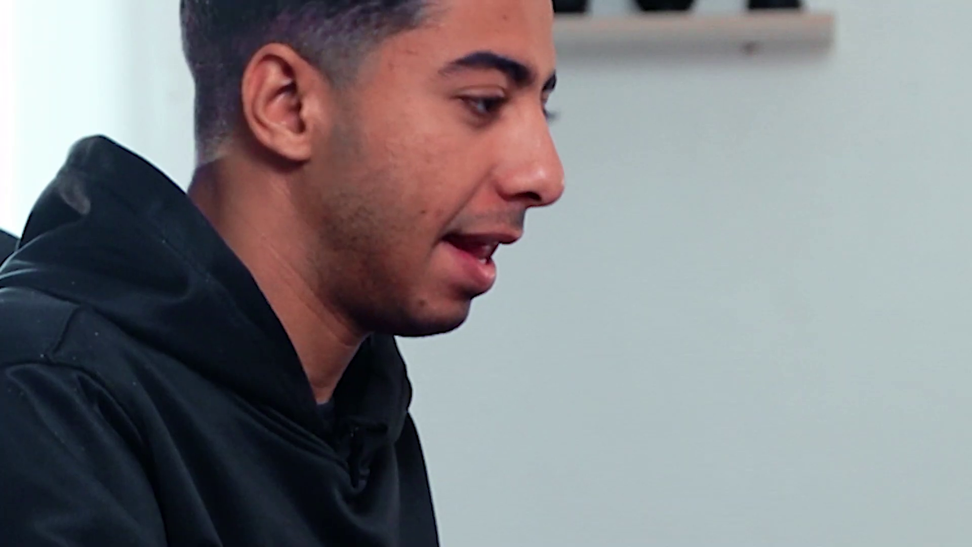
text(adel)
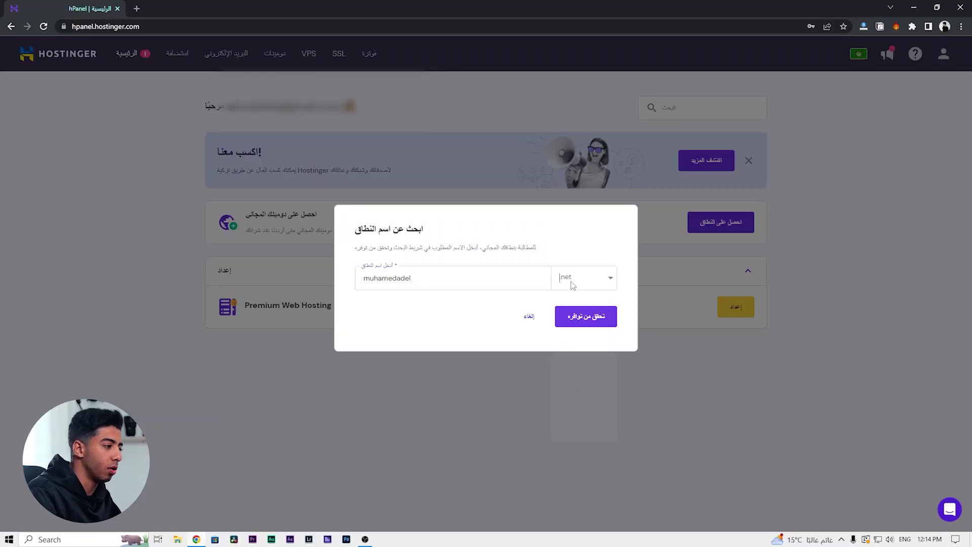
click(573, 282)
click(579, 365)
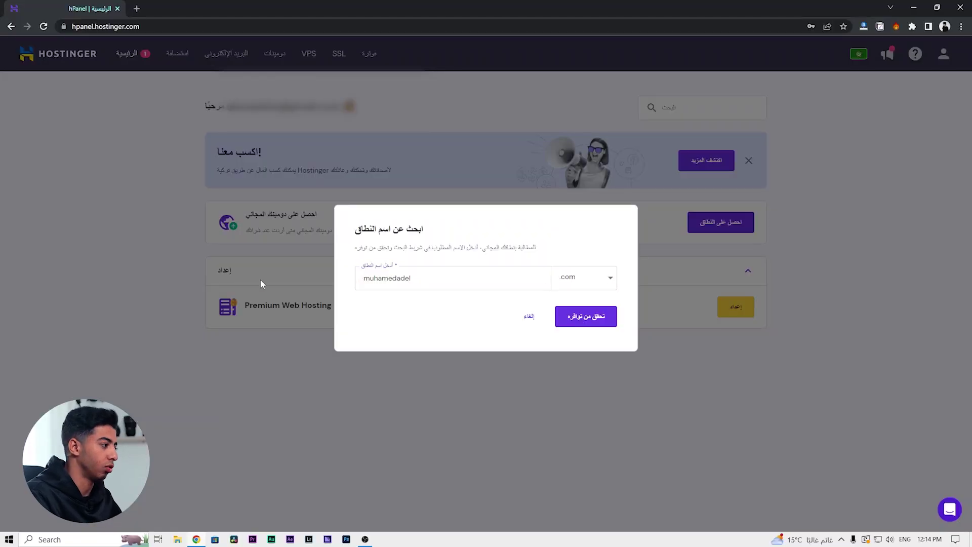
- Change the spelling of the domain name and check the .com domain's availability
drag(455, 281, 345, 285)
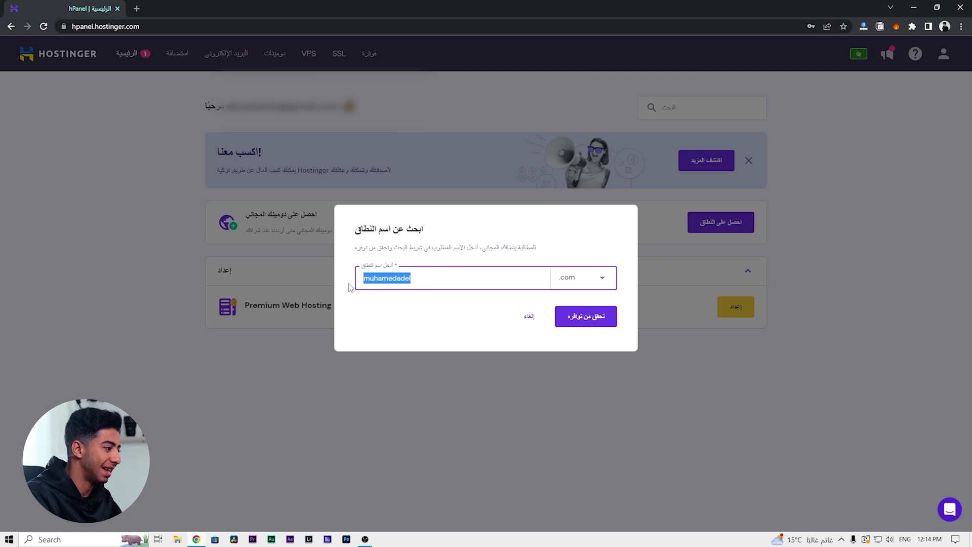
click(497, 281)
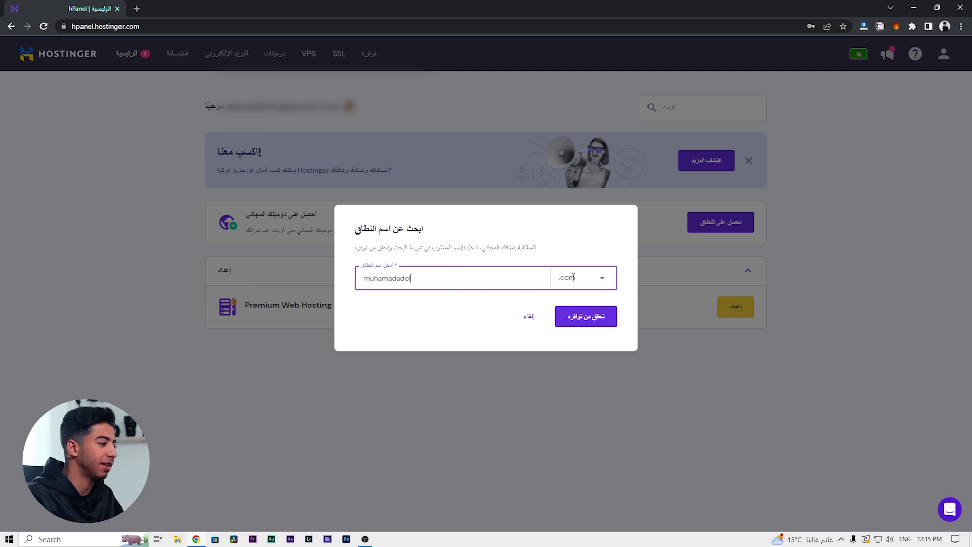
click(594, 321)
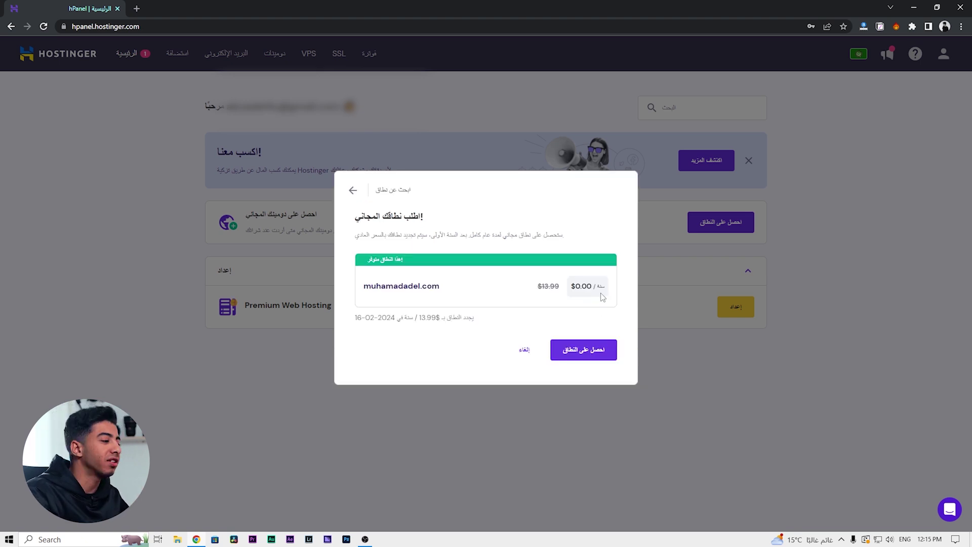
- Check the free first-year price and claim the available .com domain
drag(574, 289, 600, 289)
click(580, 292)
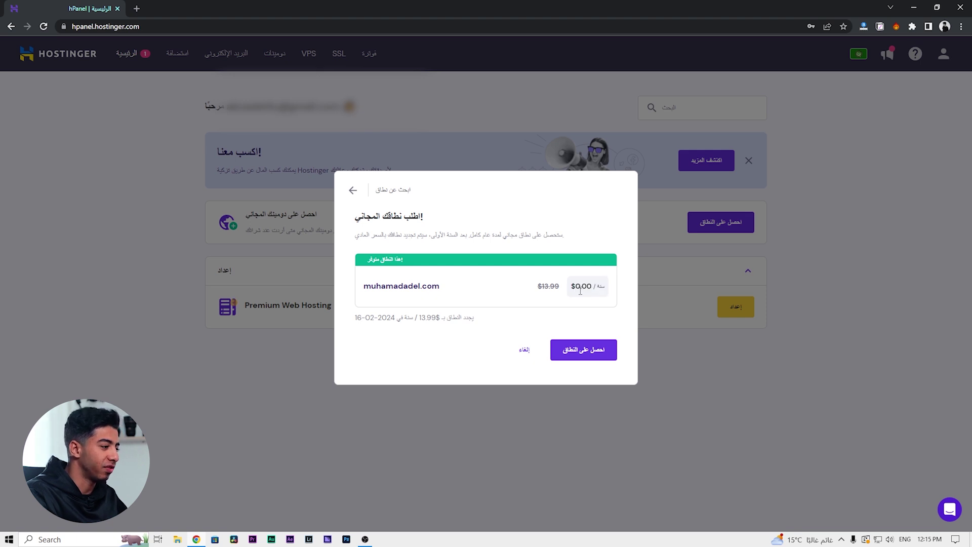
click(593, 350)
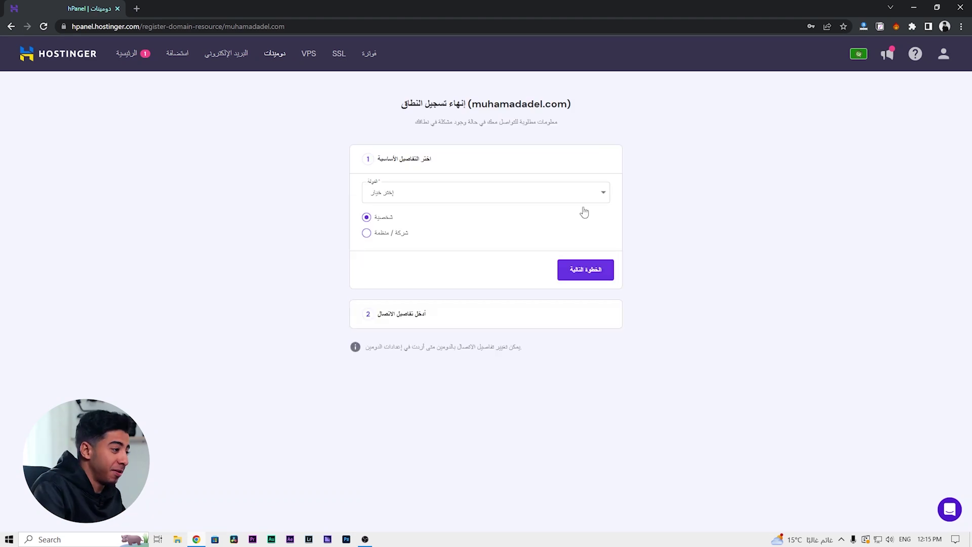
- Set the domain registration country to مصر (Egypt) and continue to the contact details as a personal registrant
click(581, 191)
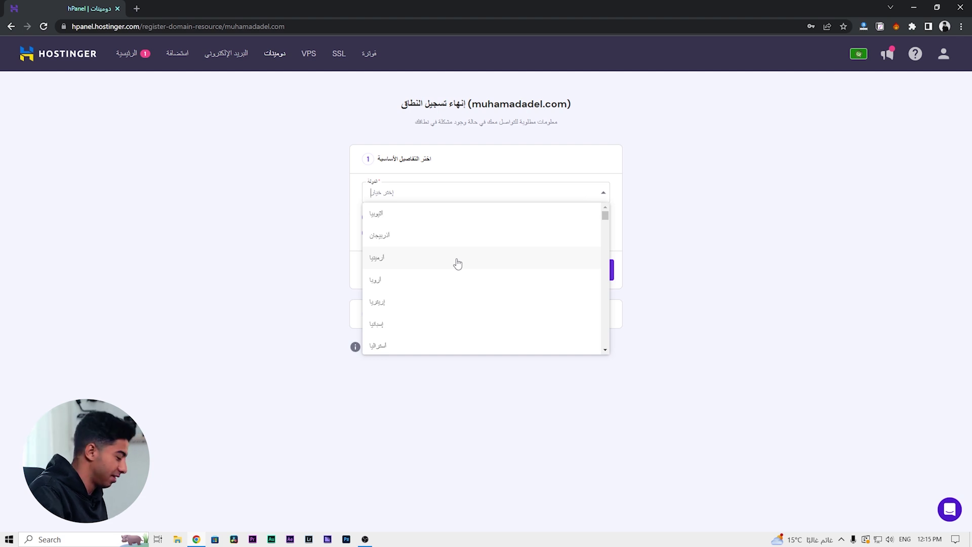
text(egy)
key(BackSpace)
key(BackSpace)
key(BackSpace)
key(alt+shift)
text(مصر)
key(Return)
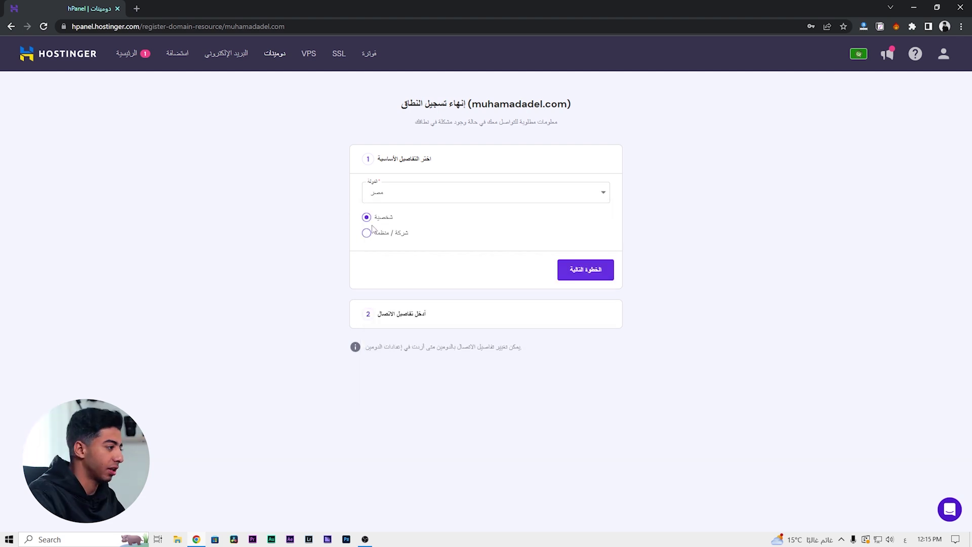
click(585, 270)
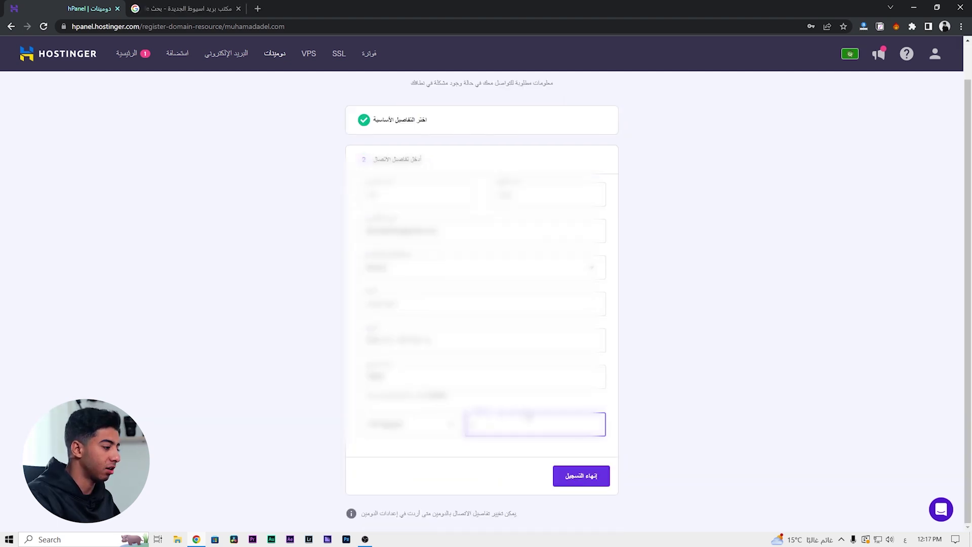
- Paste the phone number into the contact details and finish the domain registration
key(ctrl+v)
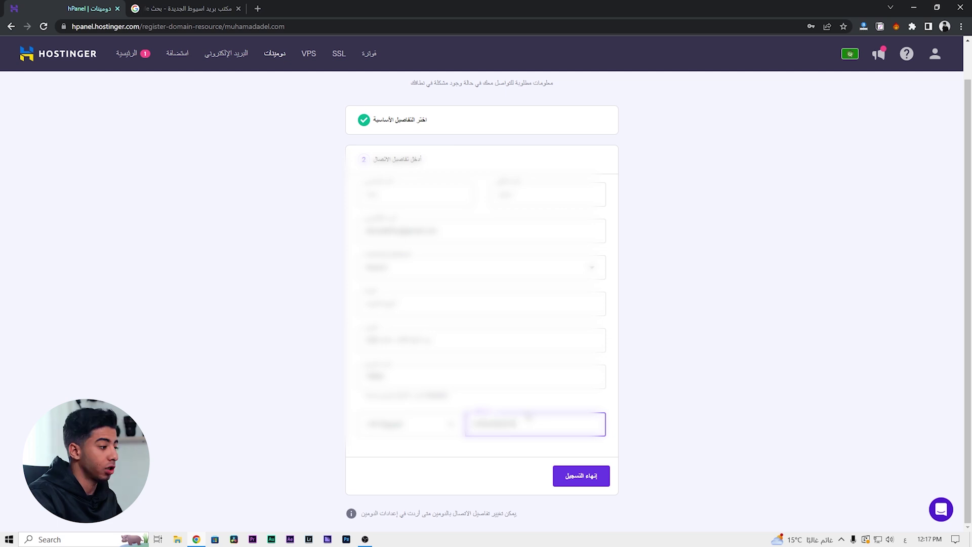
click(587, 477)
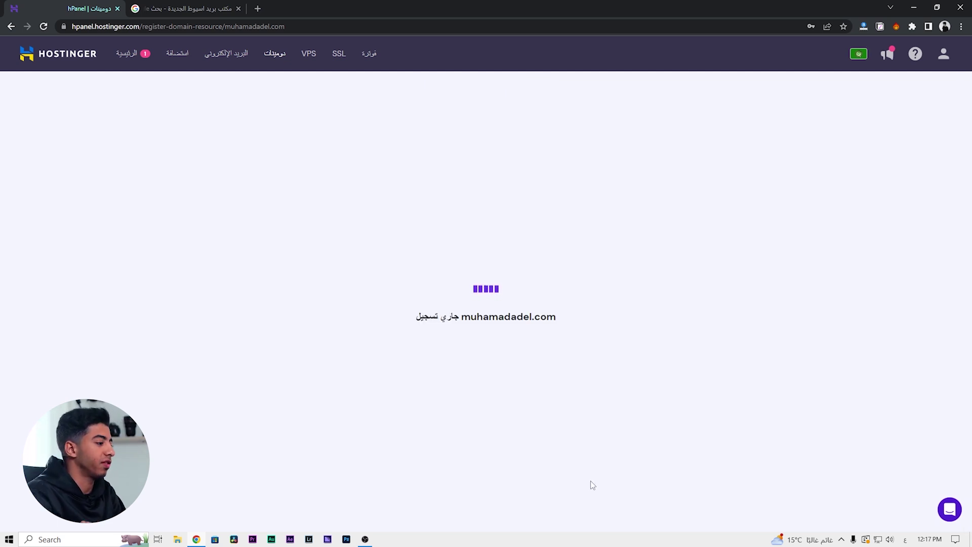
click(485, 347)
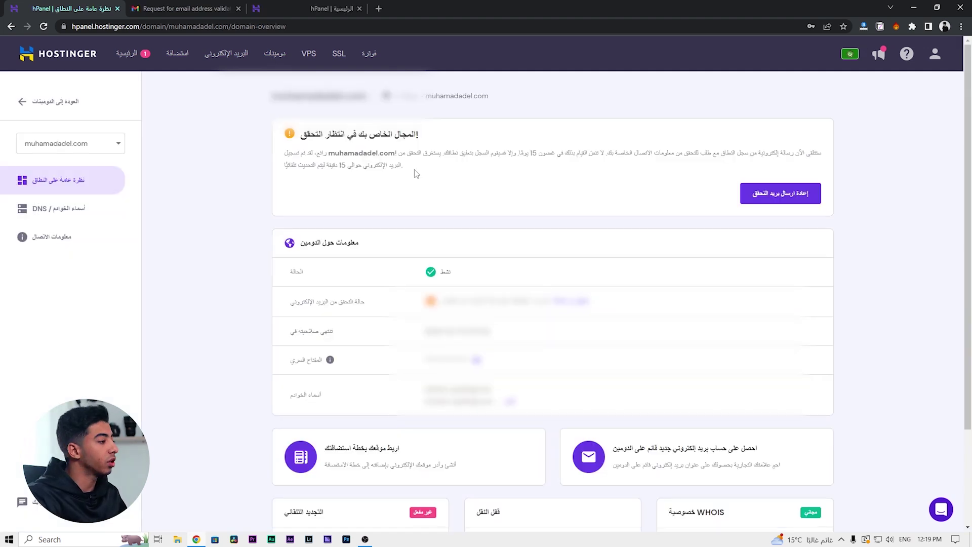
- Switch to the Gmail message requesting email address validation and follow its confirmation link
click(137, 7)
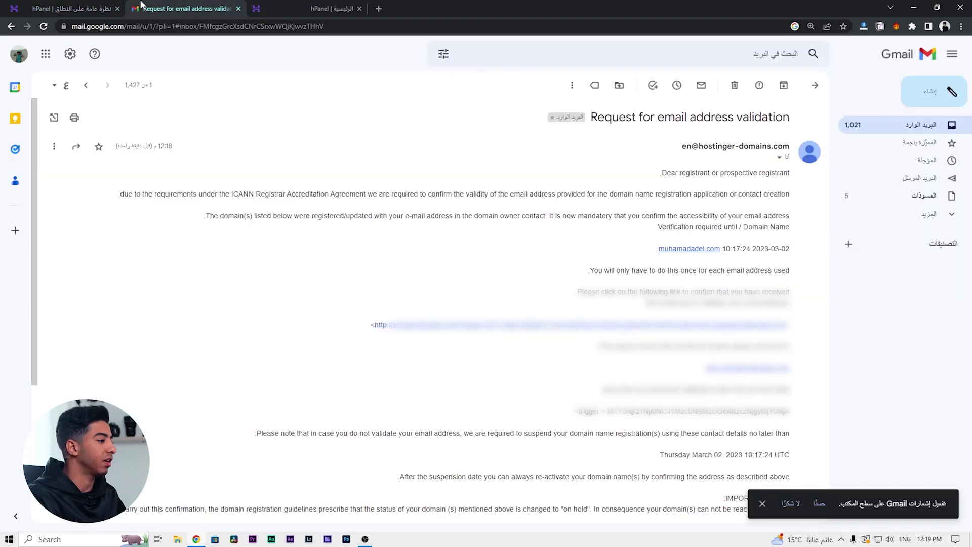
click(624, 327)
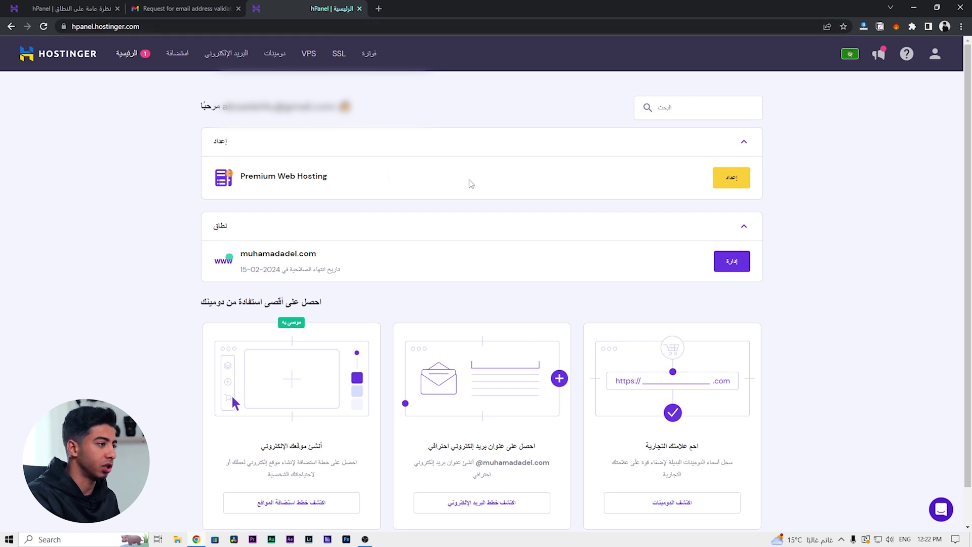
- Start the Premium Web Hosting setup and answer its survey with أنا أنشئه لنفسي, سأنشئه بنفسي, خدمات أخرى and نعم رجاءً
click(733, 182)
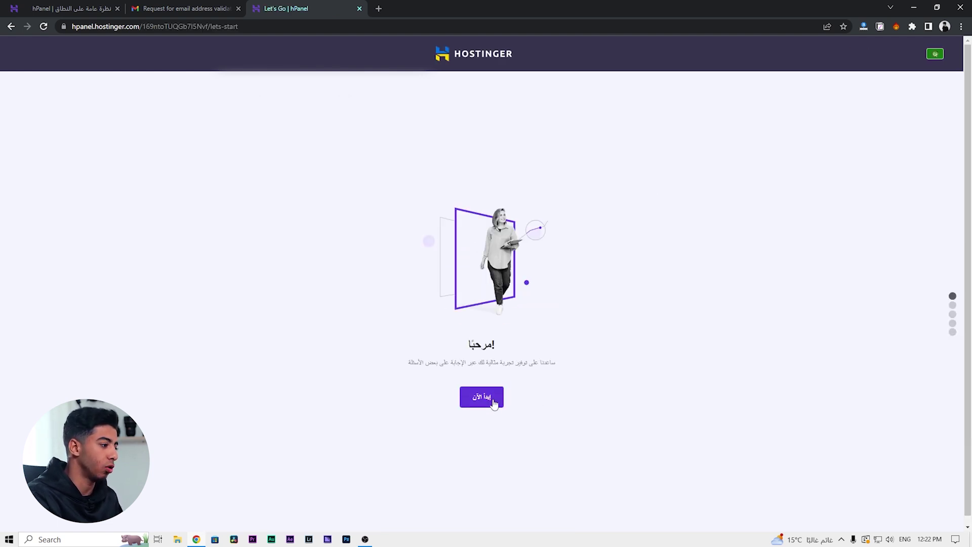
click(493, 400)
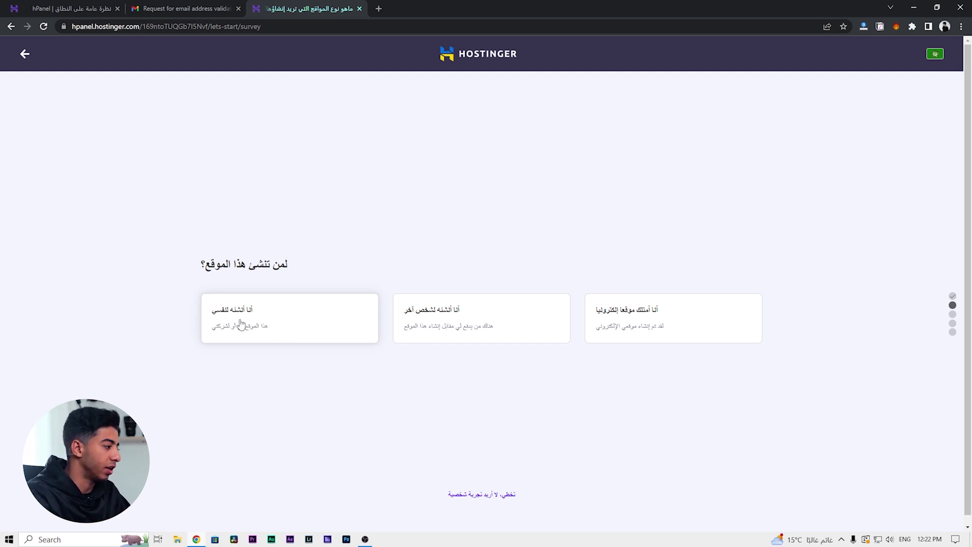
click(241, 324)
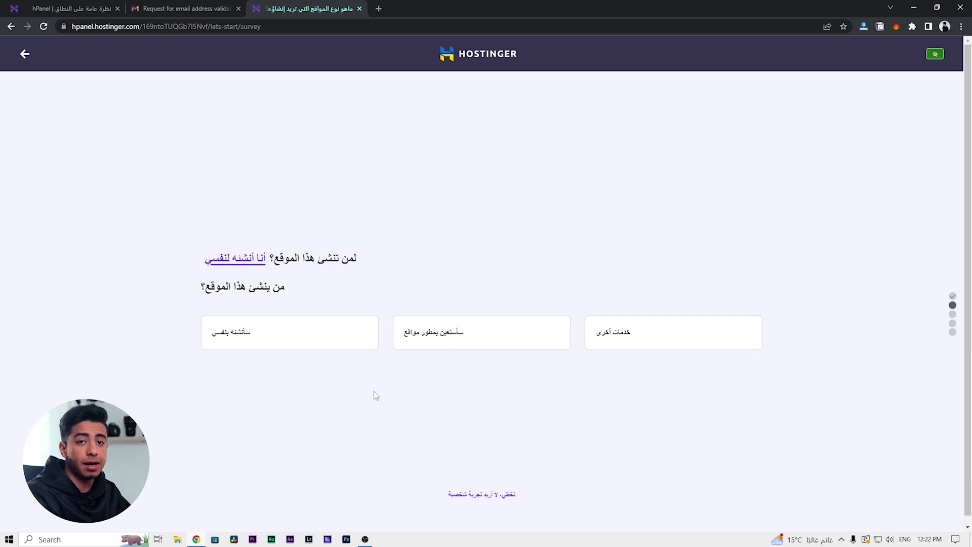
click(256, 340)
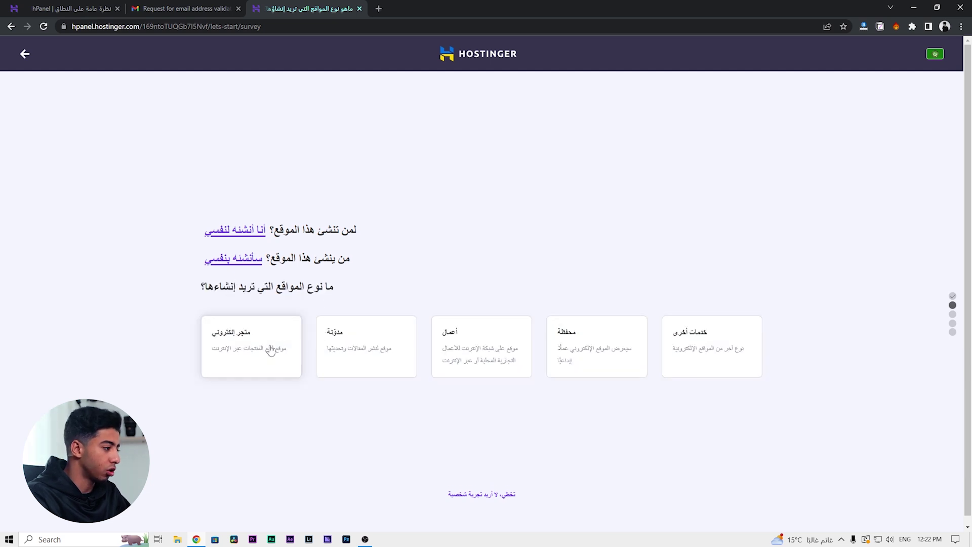
click(687, 343)
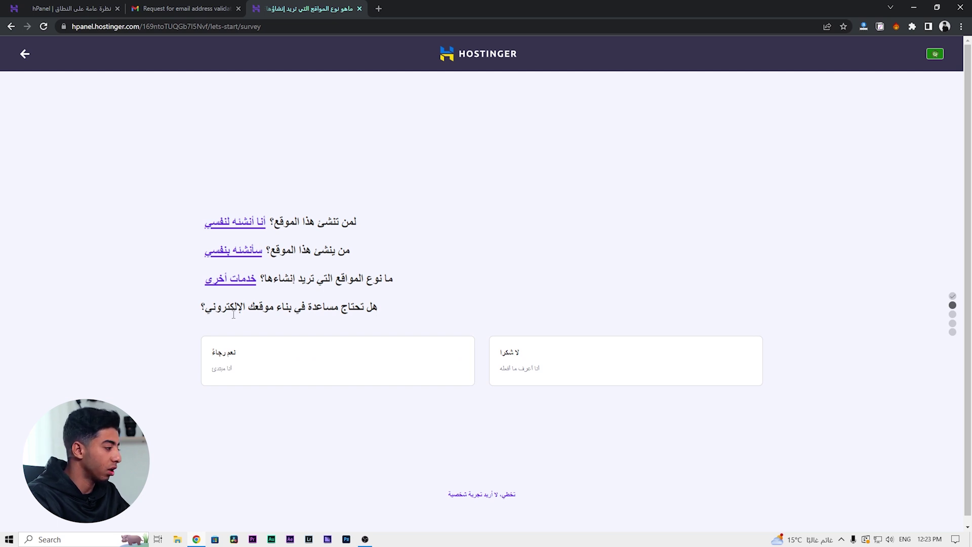
click(244, 364)
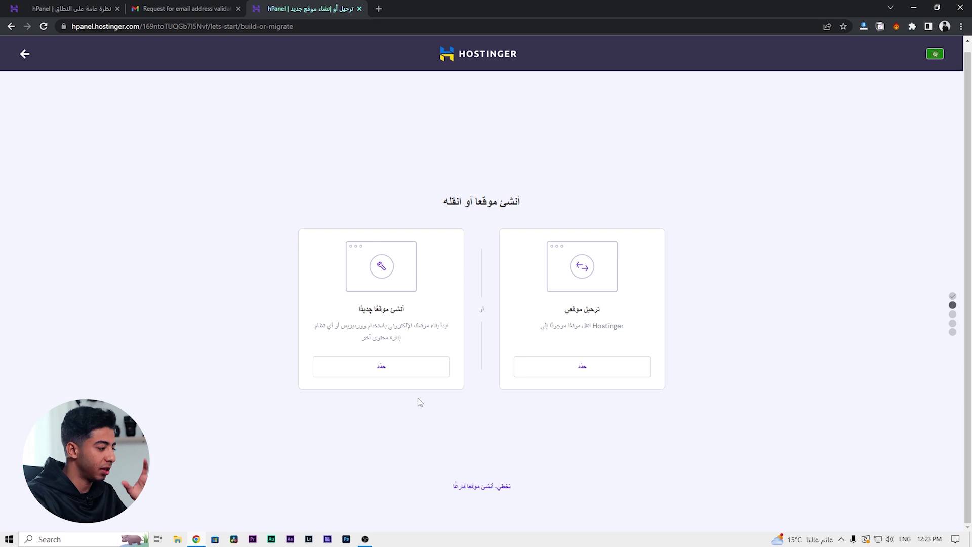
- Choose to create a new website with the Hostinger website builder and assign the newly registered .com domain to it
click(408, 374)
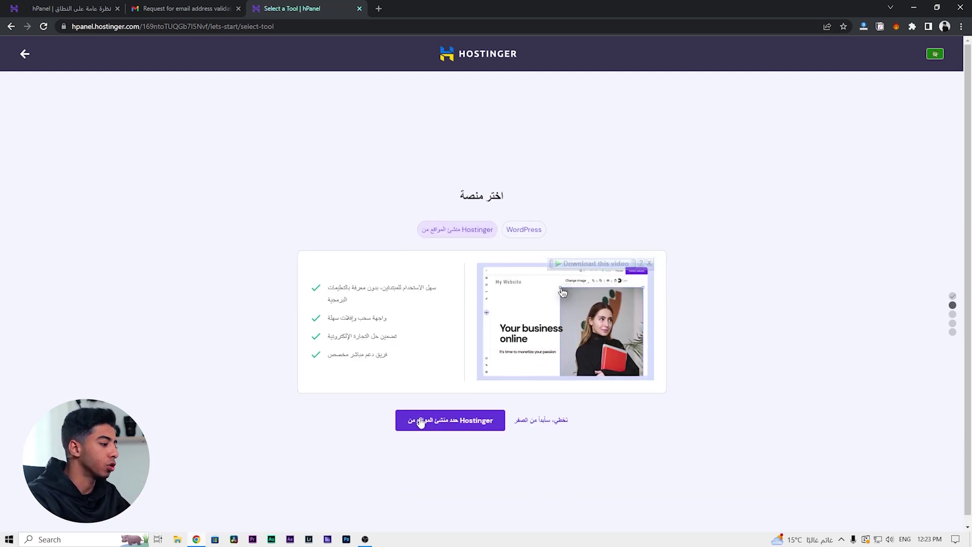
click(417, 423)
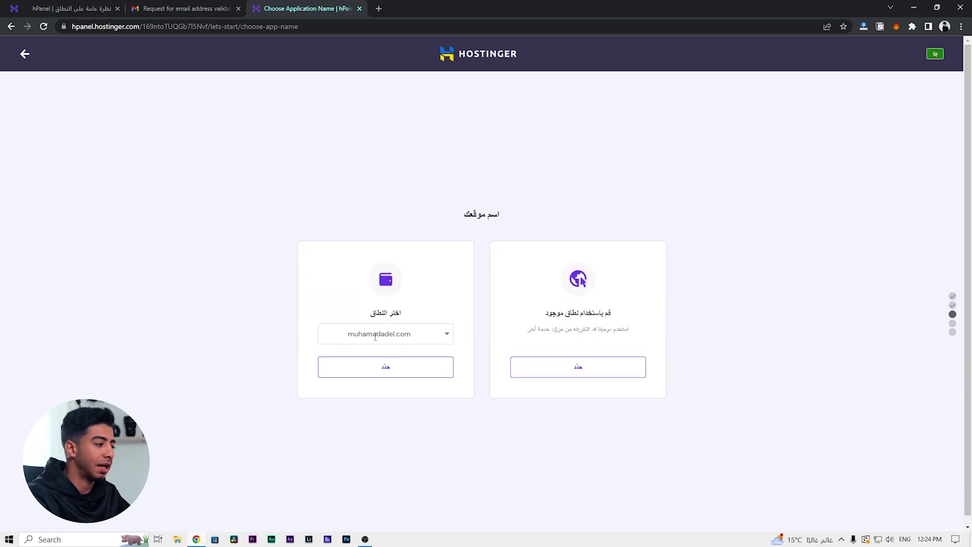
click(384, 361)
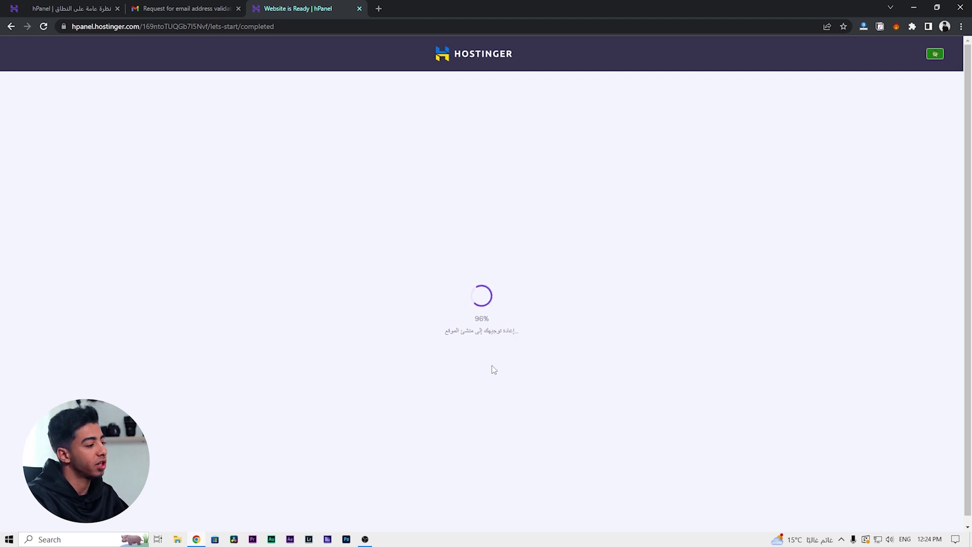
- Look through the website templates, preview the Niqvist template and start building the site with it
scroll(493, 287, down, 3)
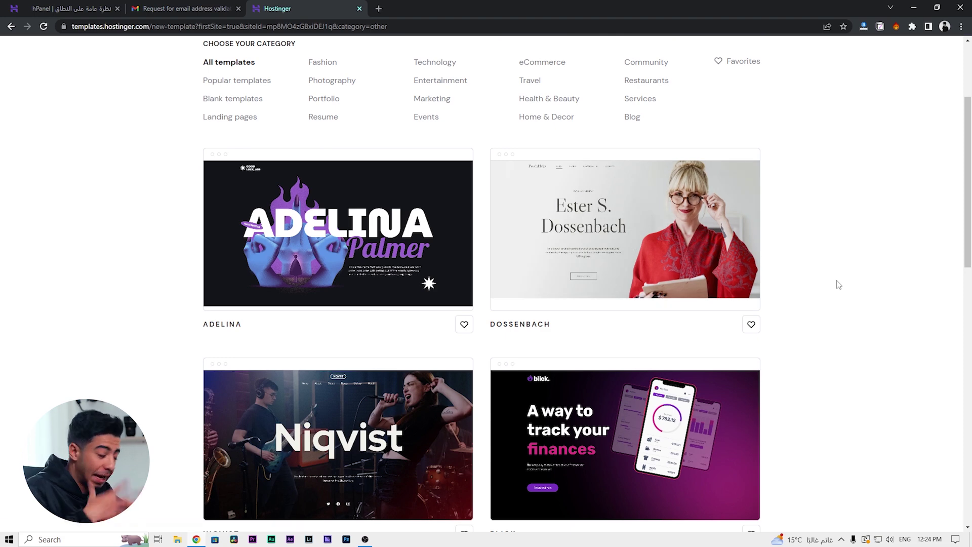
scroll(780, 411, down, 7)
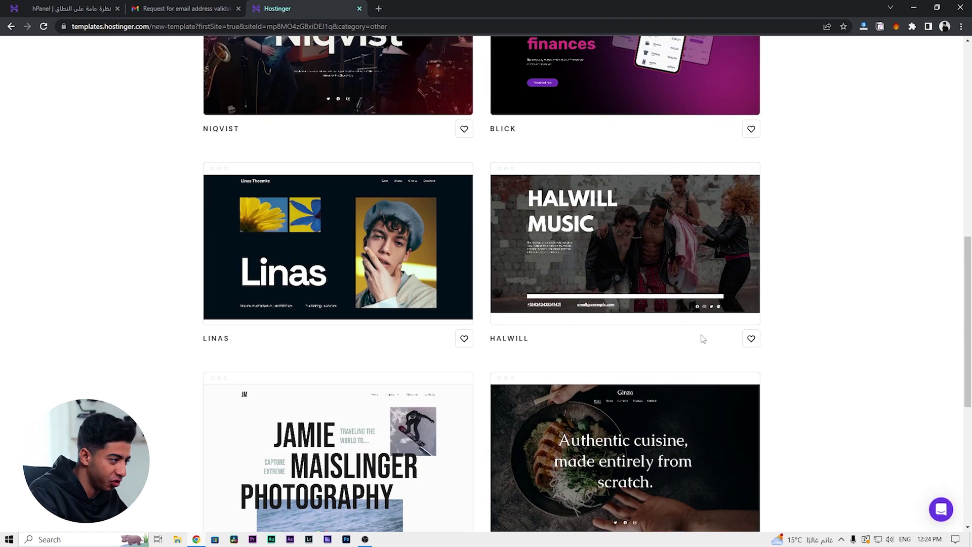
scroll(336, 393, up, 5)
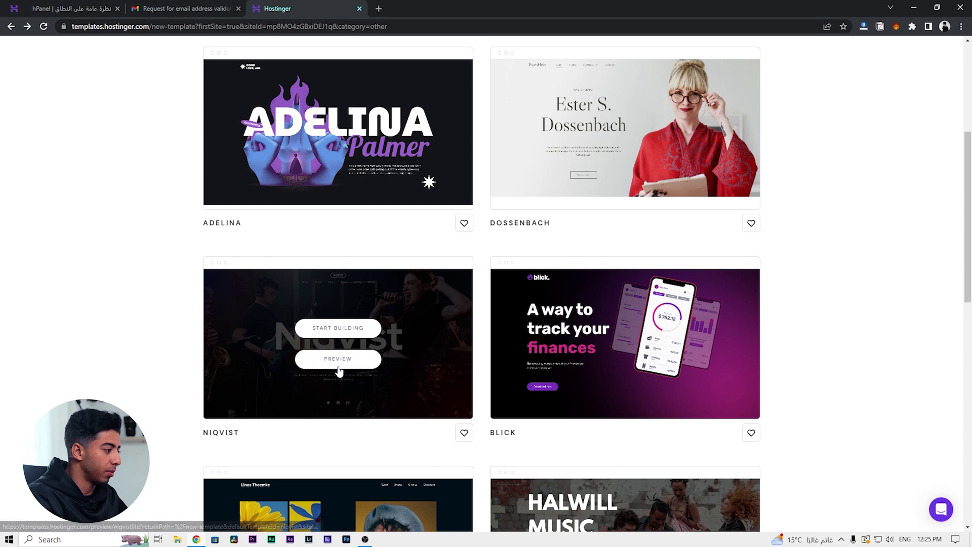
click(338, 359)
scroll(817, 333, down, 10)
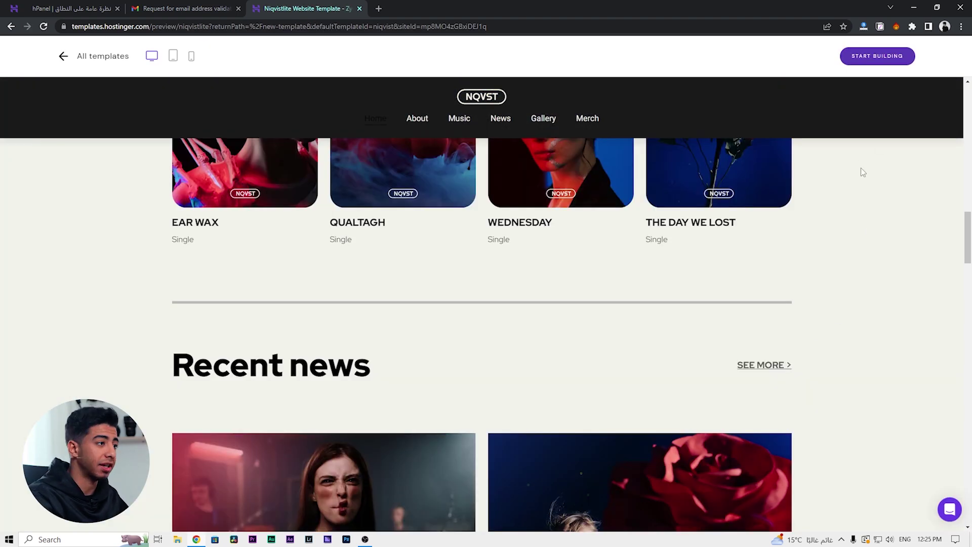
click(873, 59)
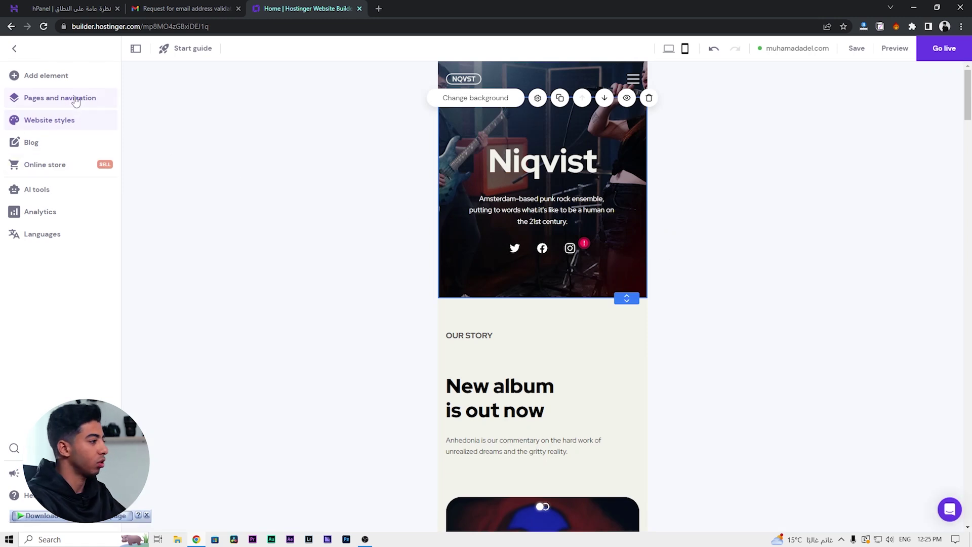
- Replace the Niqvist heading text in the home page's hero section with the site owner's full name
click(552, 146)
click(553, 152)
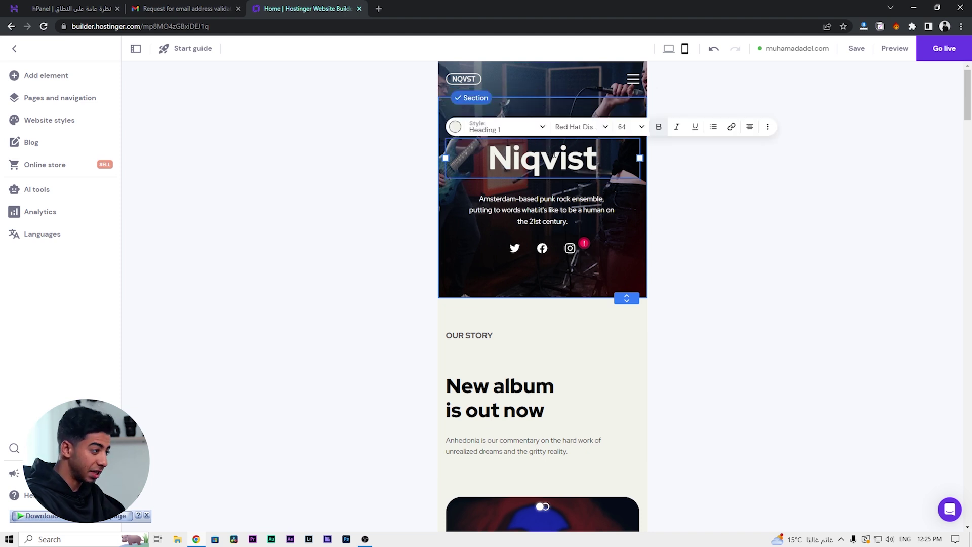
double_click(556, 155)
text(Muhamad Adel)
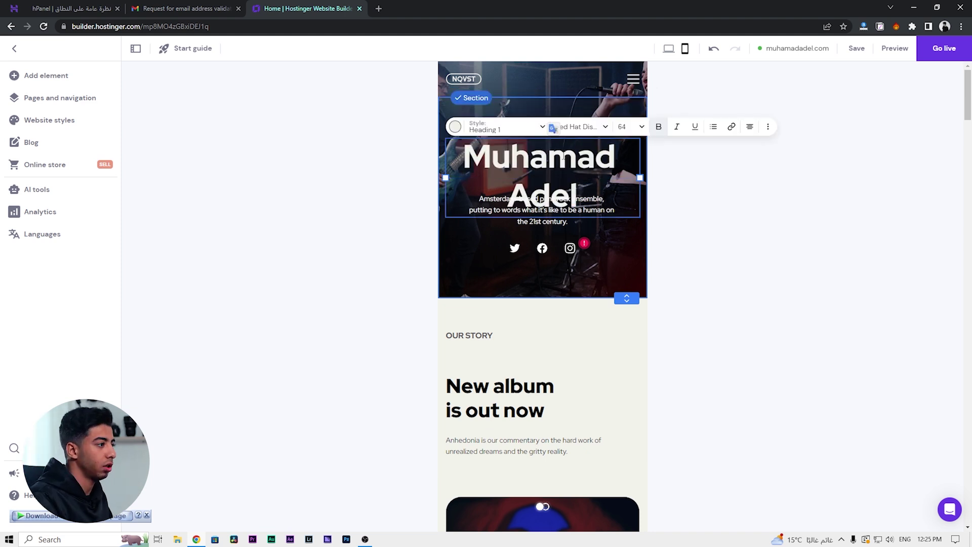